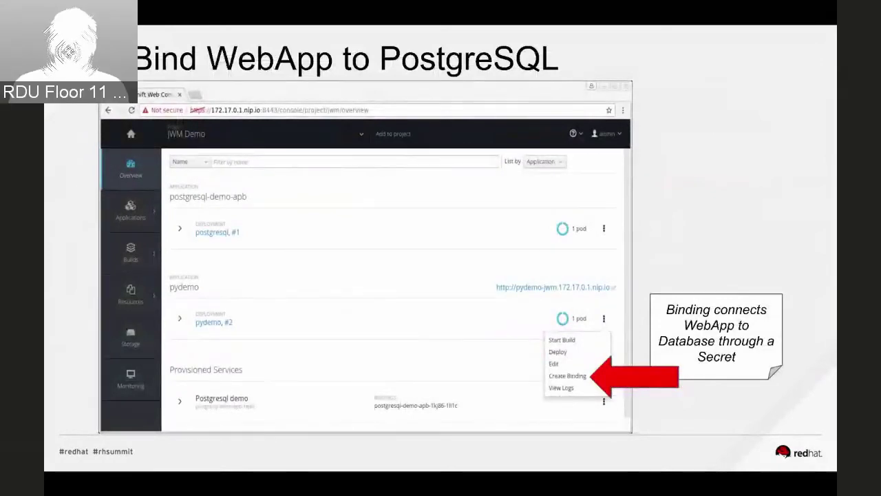
# Leave the slide presentation, switch to the OpenShift Web Console and create a project named demo
pyautogui.press('Escape')
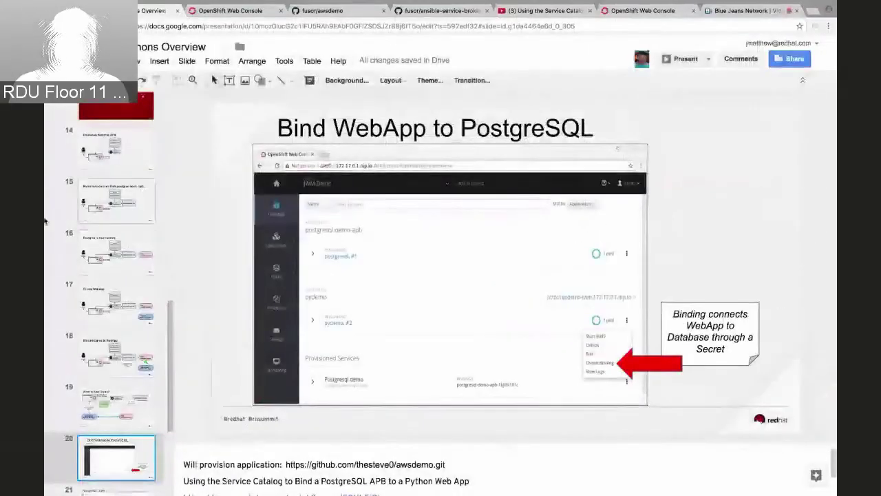
pyautogui.click(214, 12)
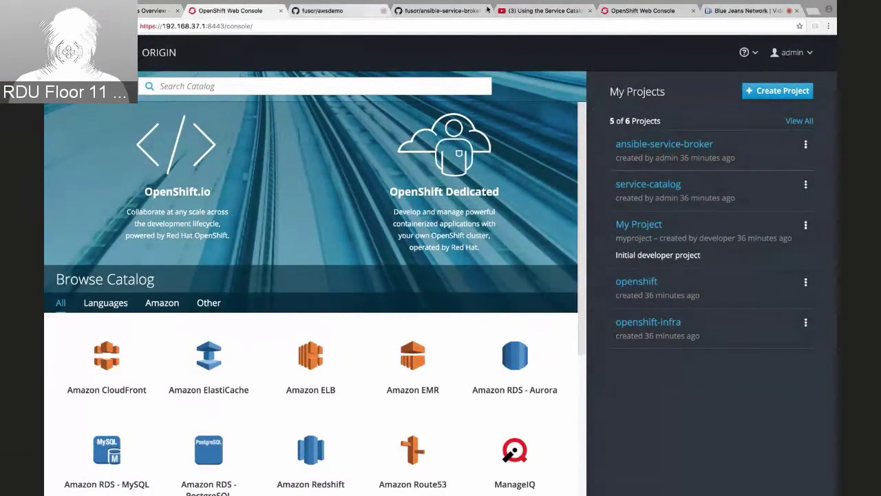
pyautogui.click(751, 94)
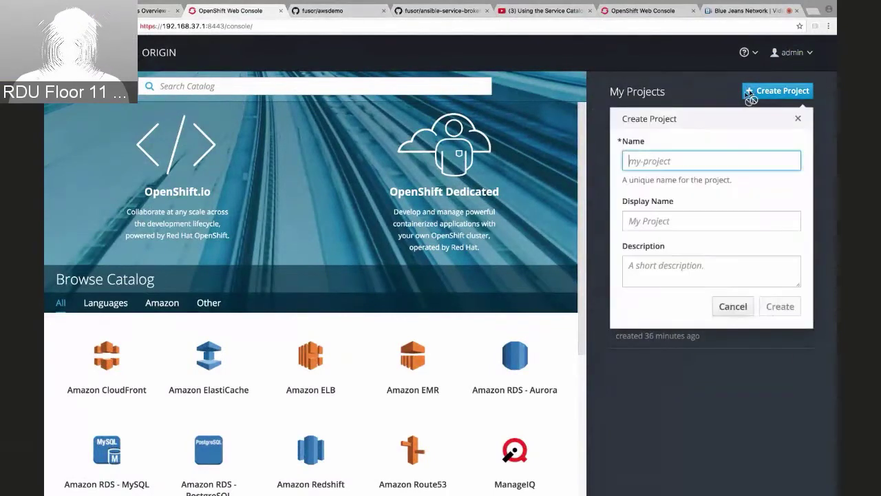
pyautogui.write('demo')
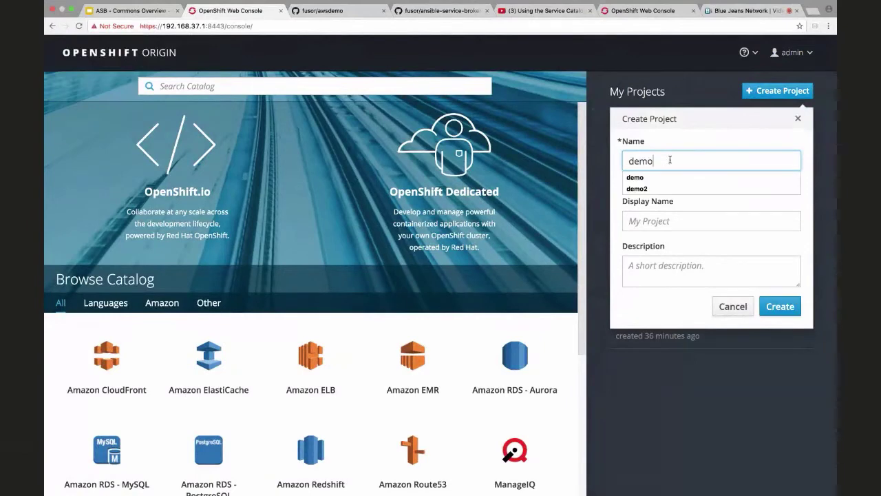
pyautogui.click(780, 307)
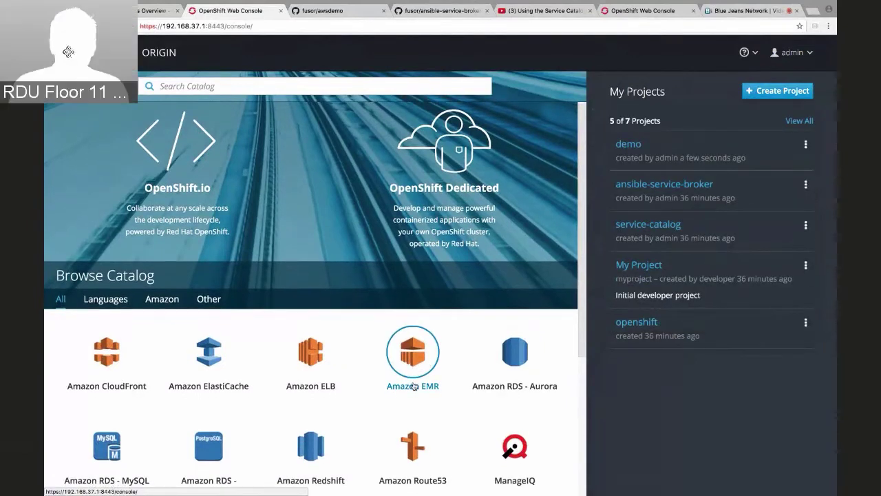
# Provision the Postgresql demo service from the catalog into the demo project using the default plan
pyautogui.scroll(-2, 413, 365)
pyautogui.scroll(-2, 412, 378)
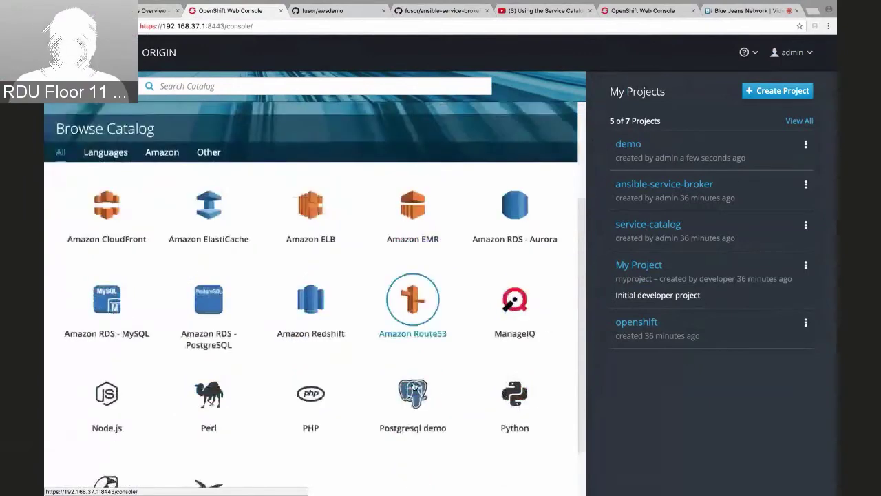
pyautogui.scroll(-2, 411, 371)
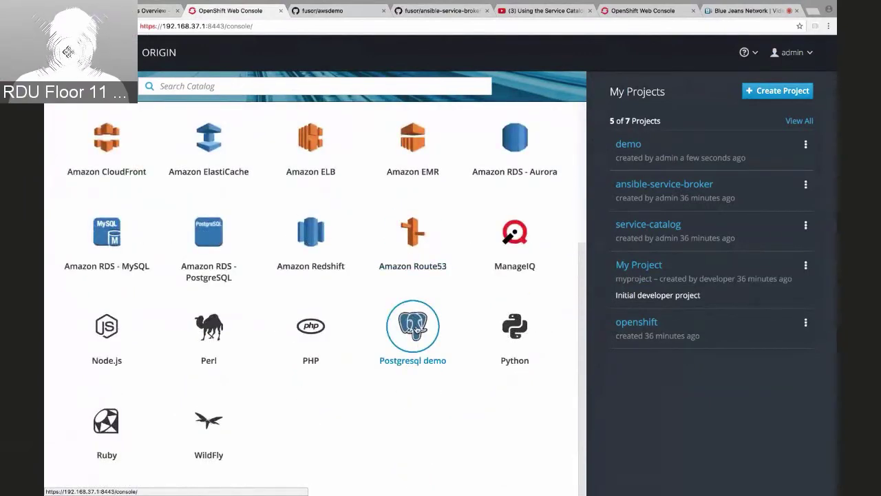
pyautogui.click(416, 329)
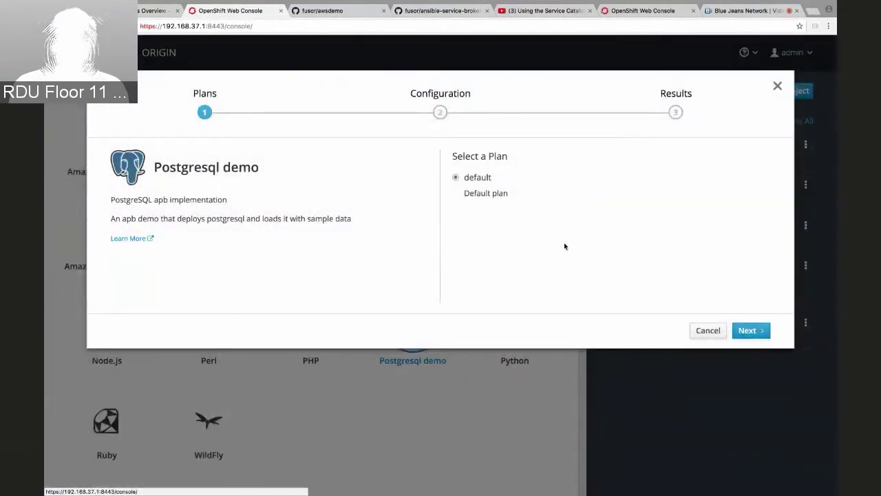
pyautogui.click(751, 332)
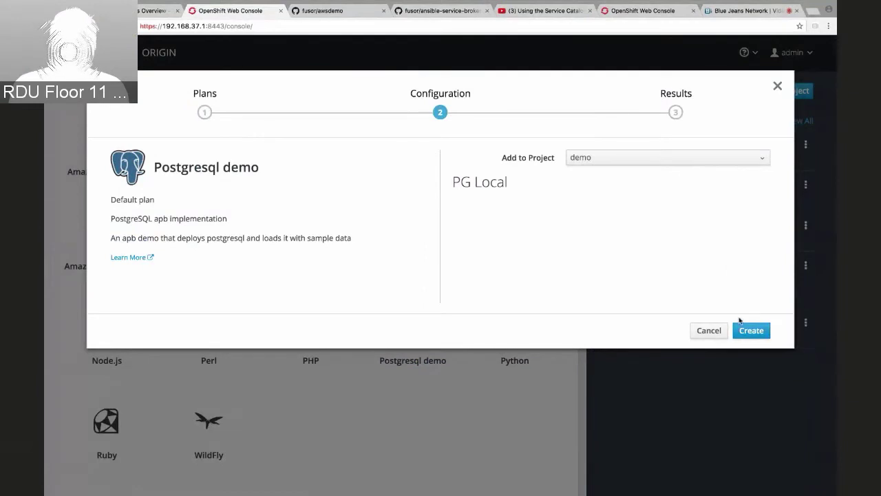
pyautogui.click(742, 328)
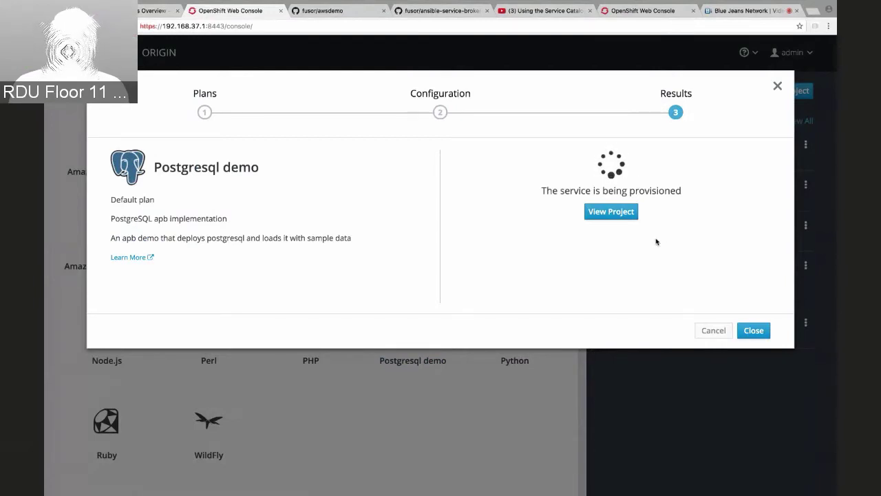
pyautogui.click(753, 330)
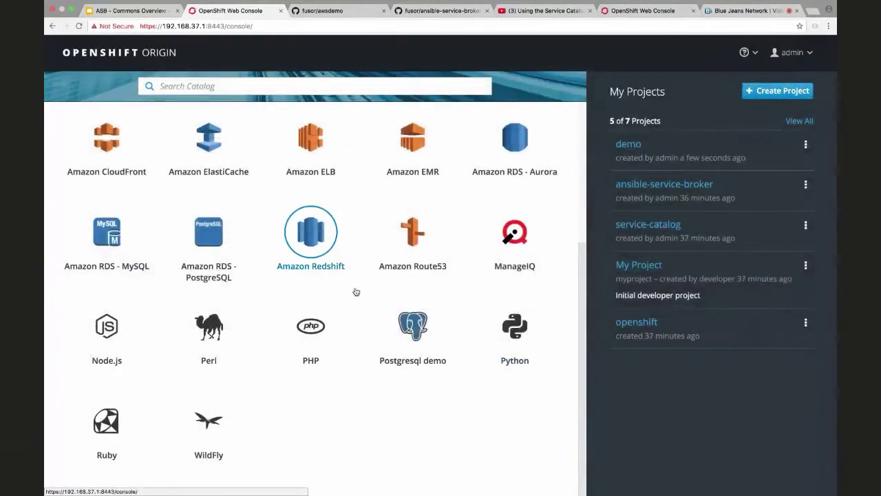
pyautogui.scroll(3, 356, 292)
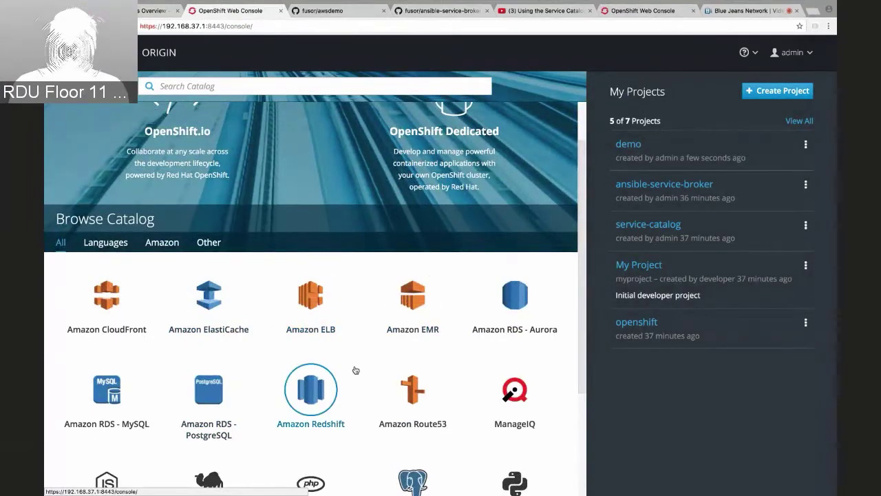
pyautogui.scroll(-1, 355, 371)
pyautogui.scroll(-2, 348, 348)
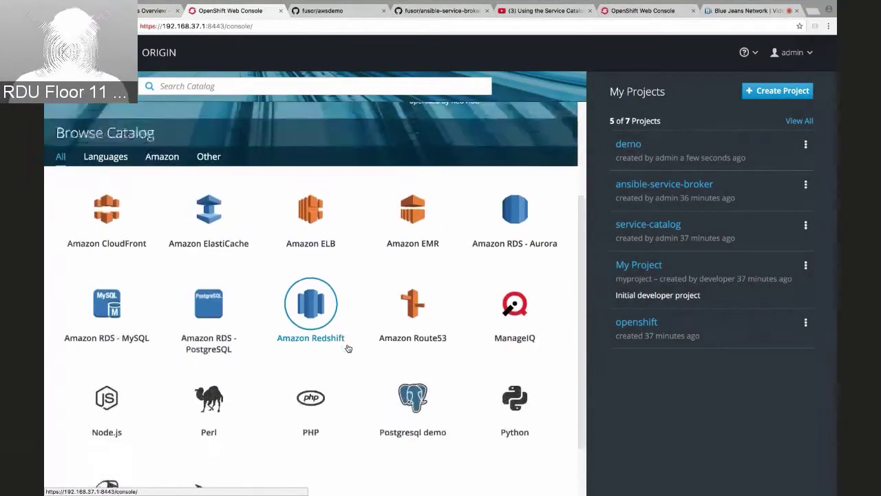
pyautogui.scroll(2, 348, 348)
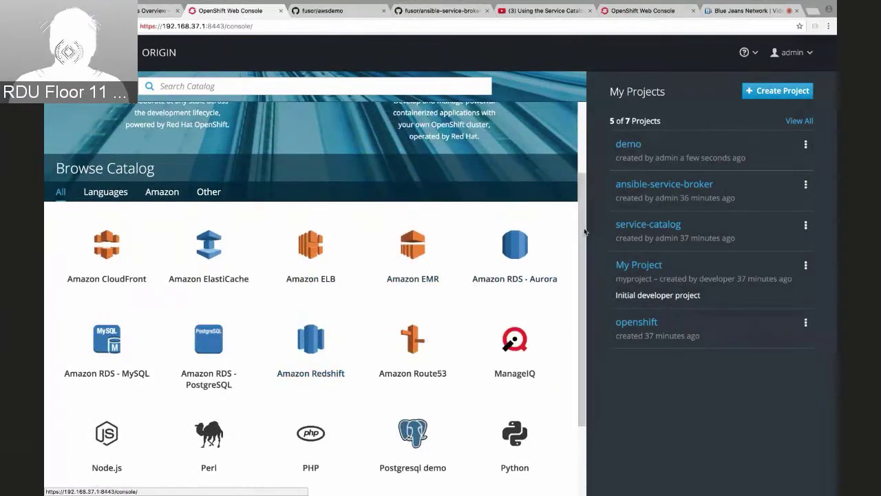
# Examine the logs of the postgresql-demo-apb provisioning pod in the ansible-service-broker project
pyautogui.click(628, 186)
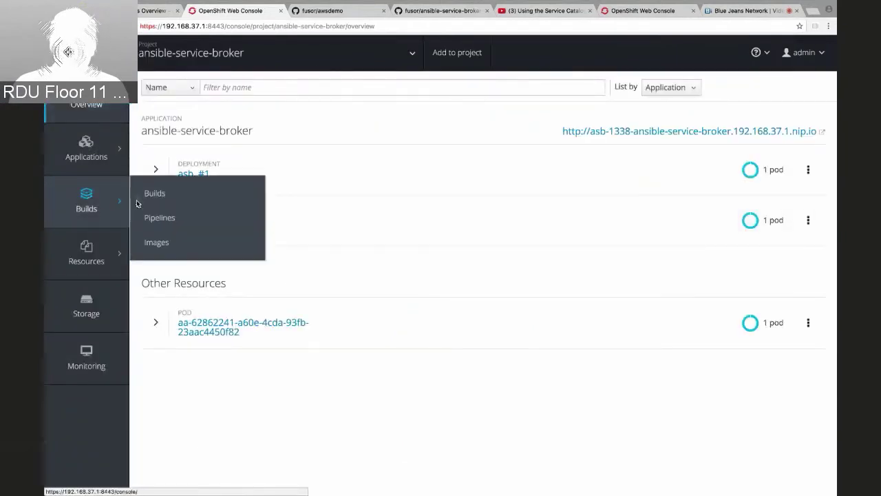
pyautogui.moveTo(94, 160)
pyautogui.click(164, 187)
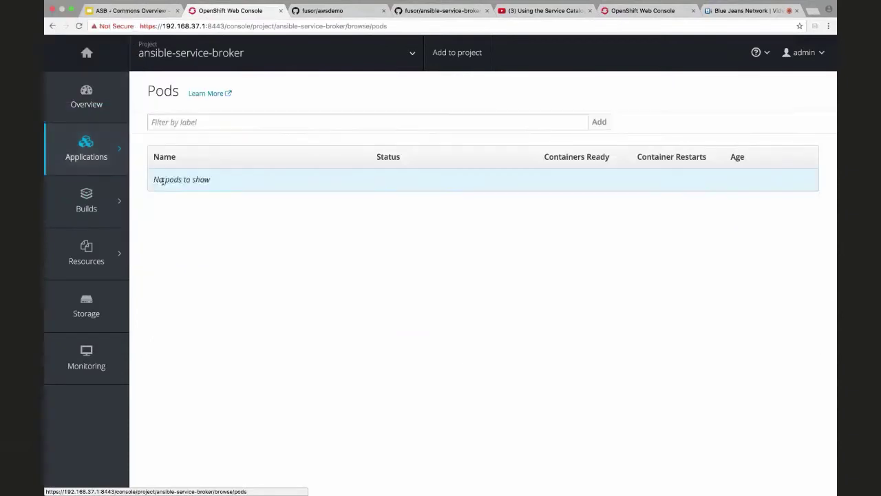
pyautogui.click(209, 181)
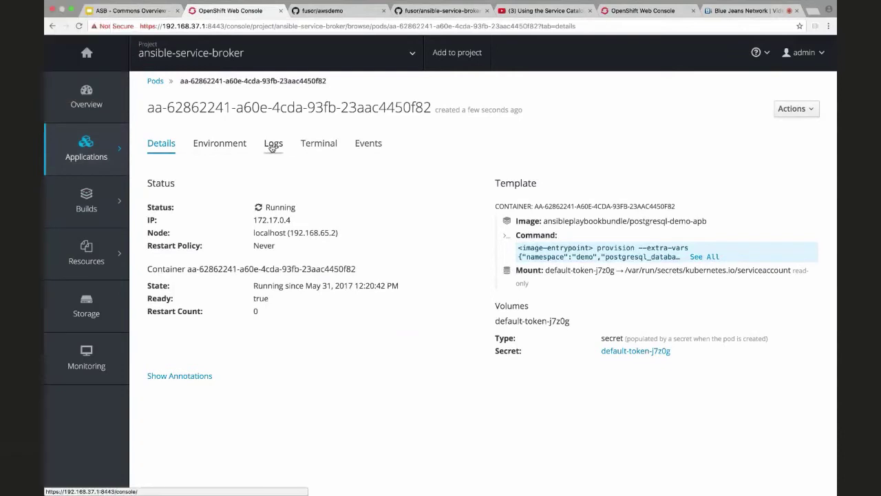
pyautogui.click(272, 146)
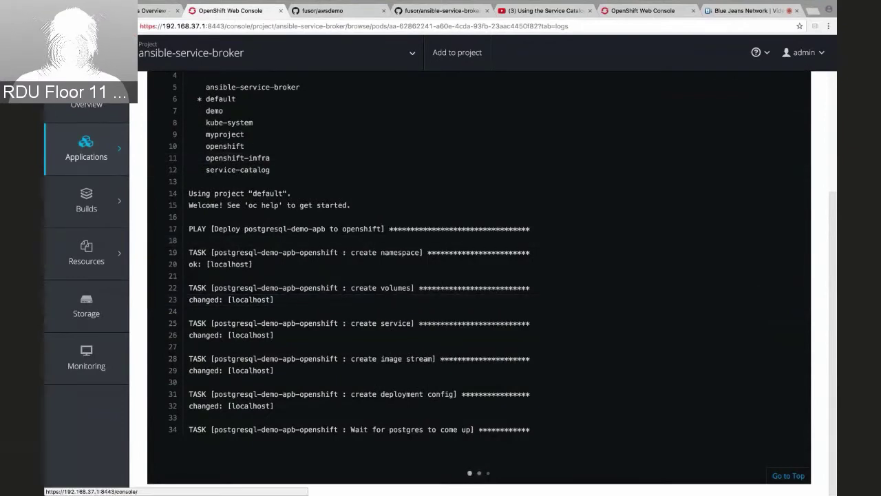
# Return to the service catalog, and copy the HTTPS clone URL of the fusor/awsdemo repository on GitHub
pyautogui.click(86, 53)
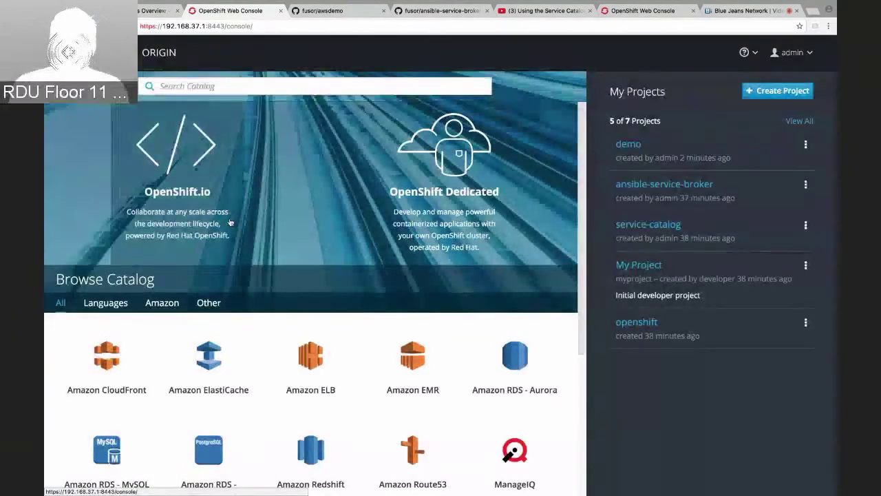
pyautogui.scroll(-3, 231, 223)
pyautogui.scroll(-3, 231, 222)
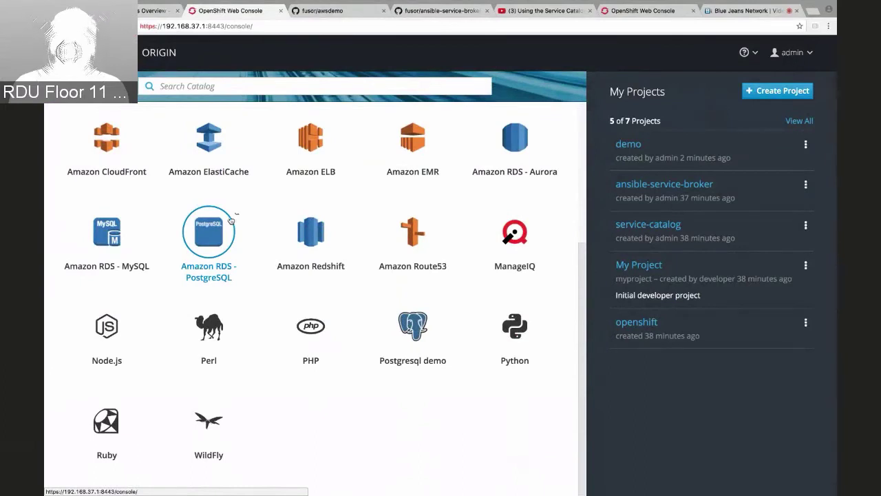
pyautogui.click(337, 11)
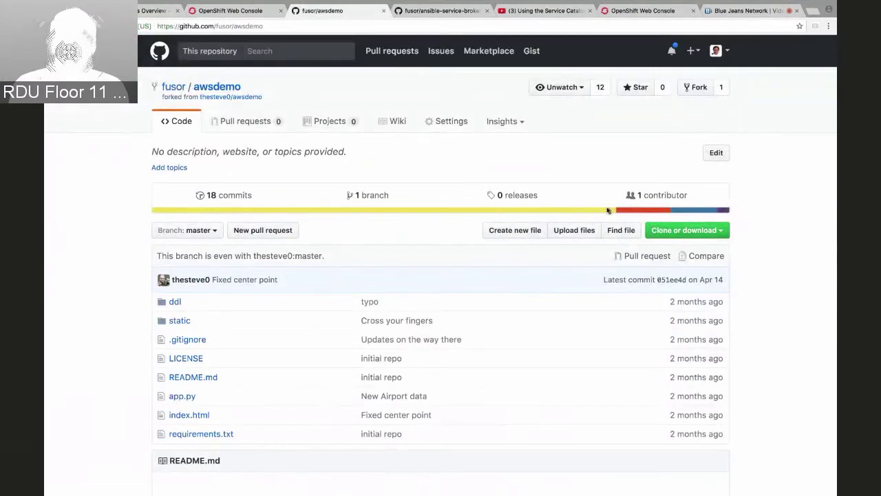
pyautogui.click(665, 230)
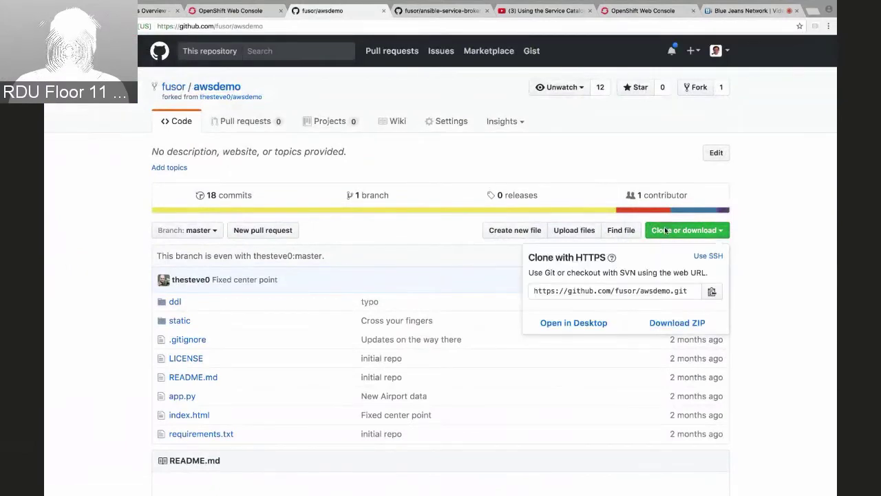
pyautogui.click(627, 290)
pyautogui.press('super+c')
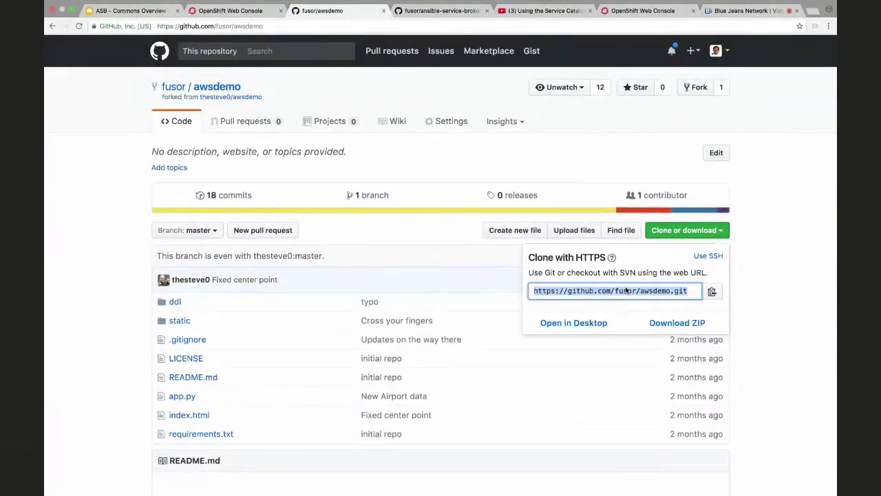
pyautogui.click(234, 10)
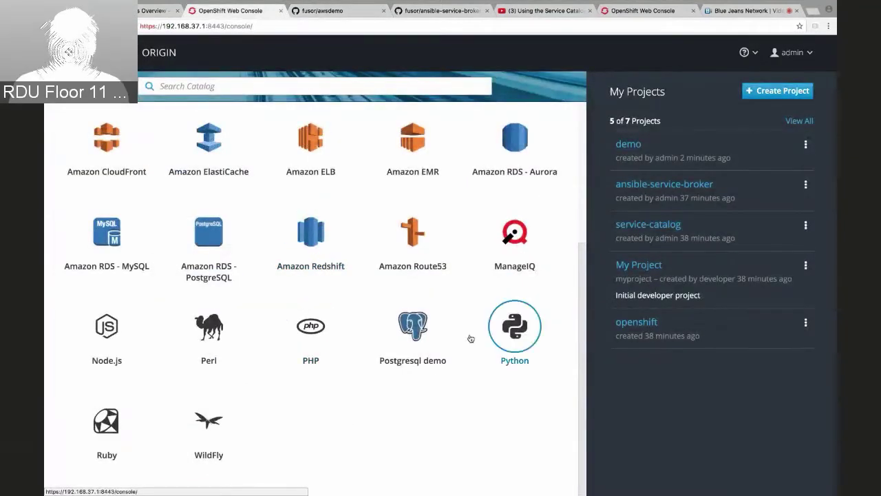
pyautogui.click(510, 331)
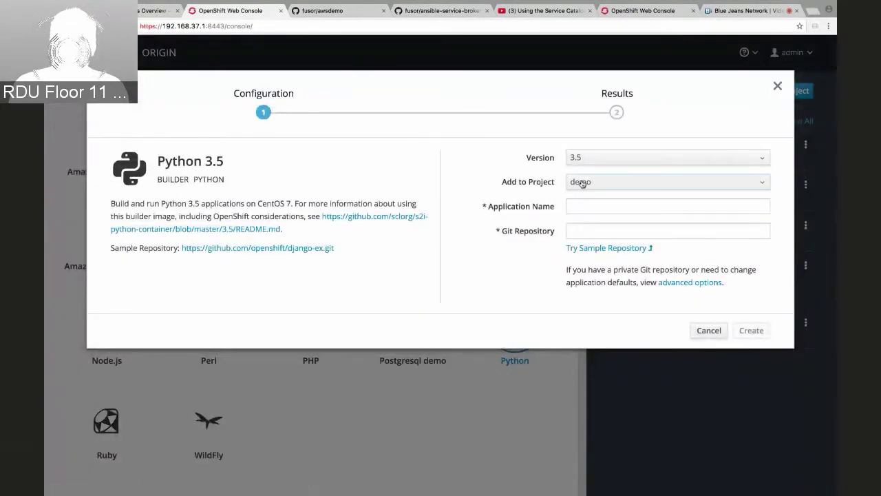
pyautogui.click(580, 210)
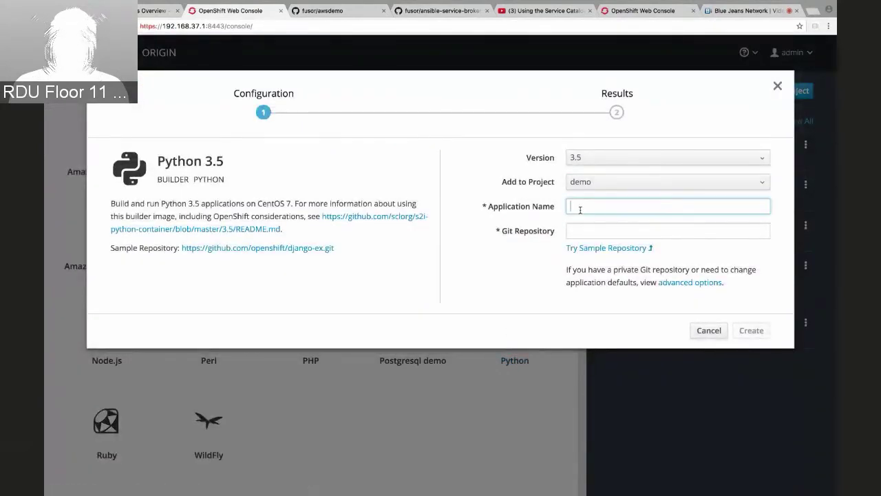
pyautogui.write('py')
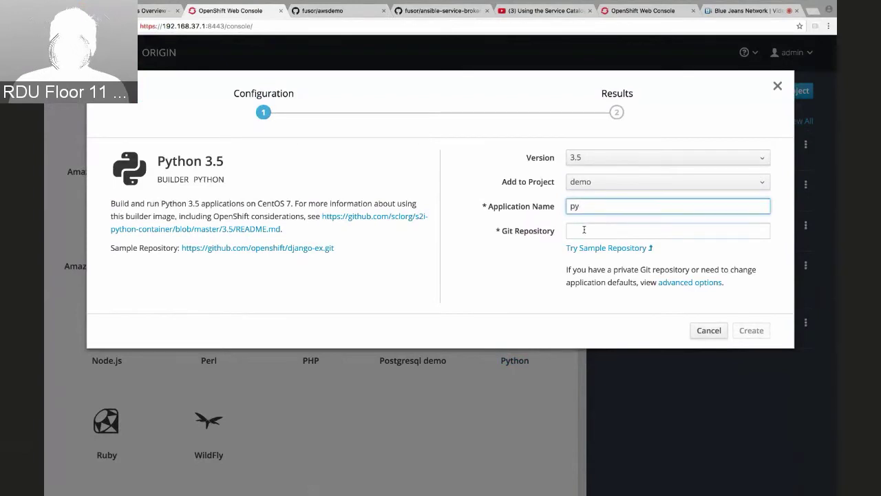
pyautogui.click(584, 230)
pyautogui.press('super+v')
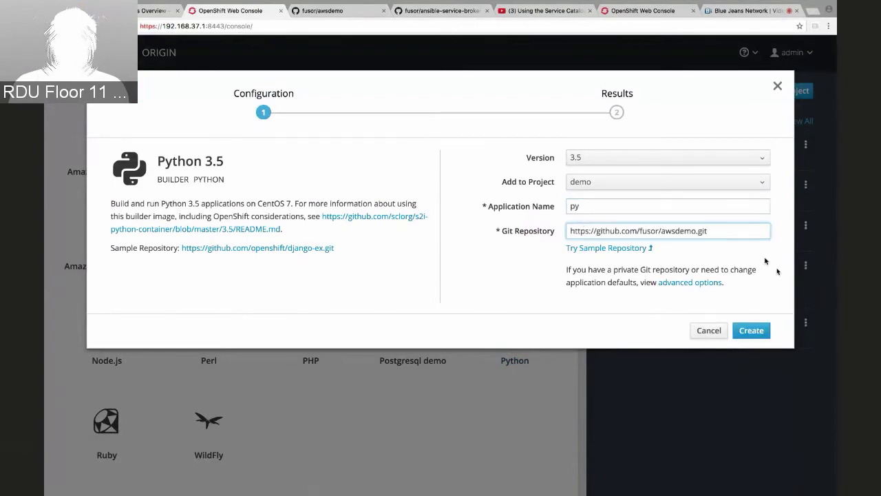
pyautogui.click(752, 330)
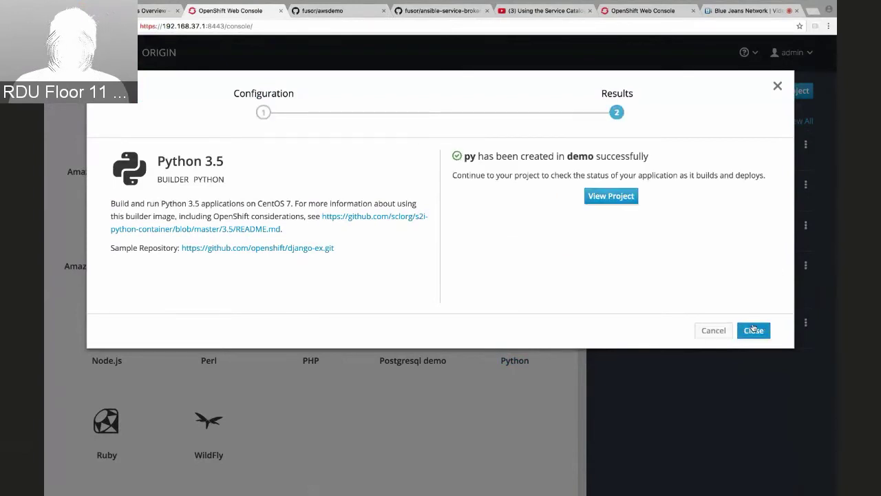
# View the demo project and list its pods to check the py and postgresql deployments
pyautogui.click(615, 197)
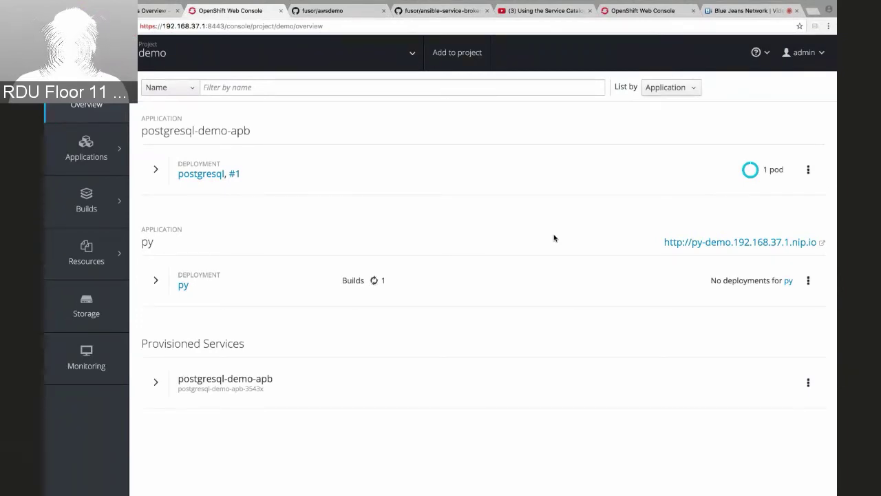
pyautogui.moveTo(101, 145)
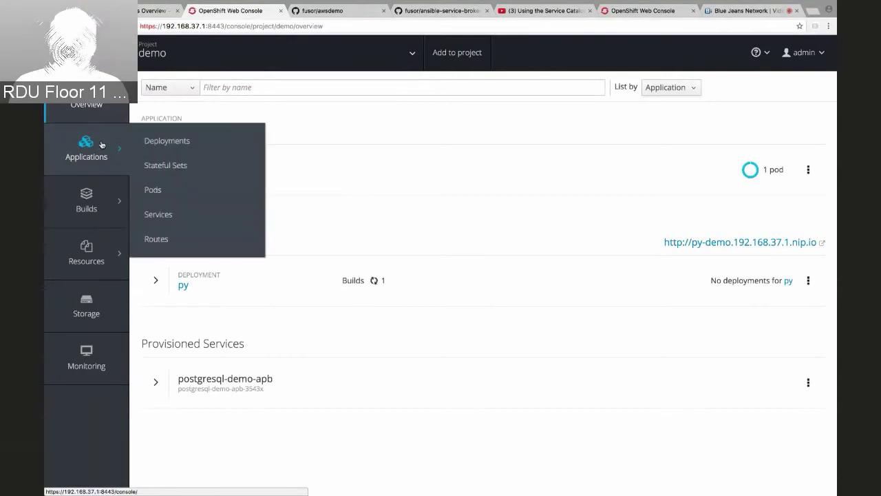
pyautogui.click(154, 190)
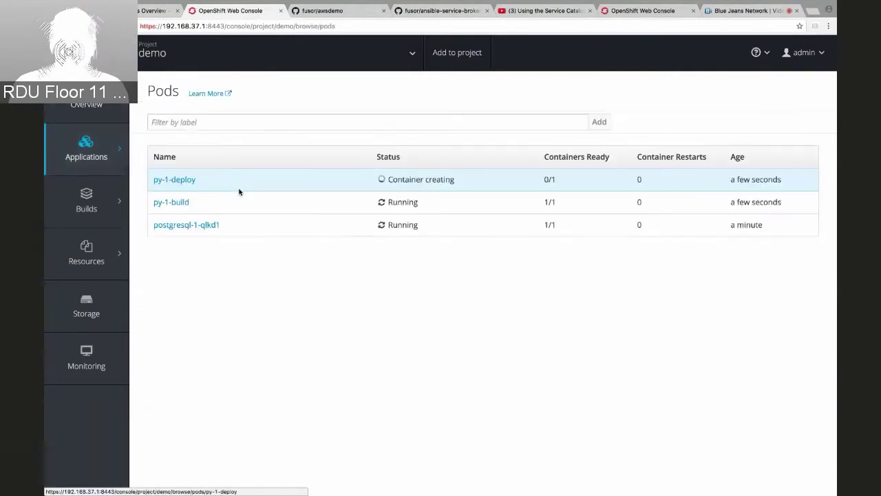
# Switch to the ansible-service-broker project and list its pods to check the provisioning pod's status
pyautogui.click(166, 66)
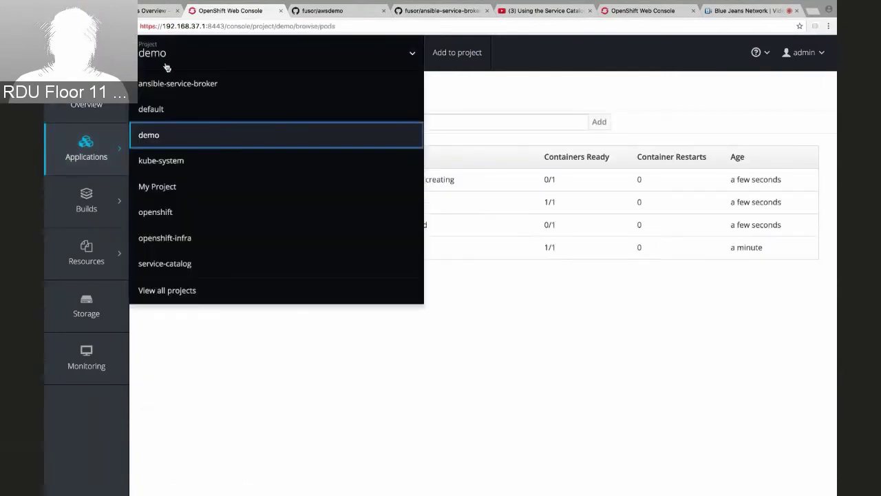
pyautogui.click(173, 83)
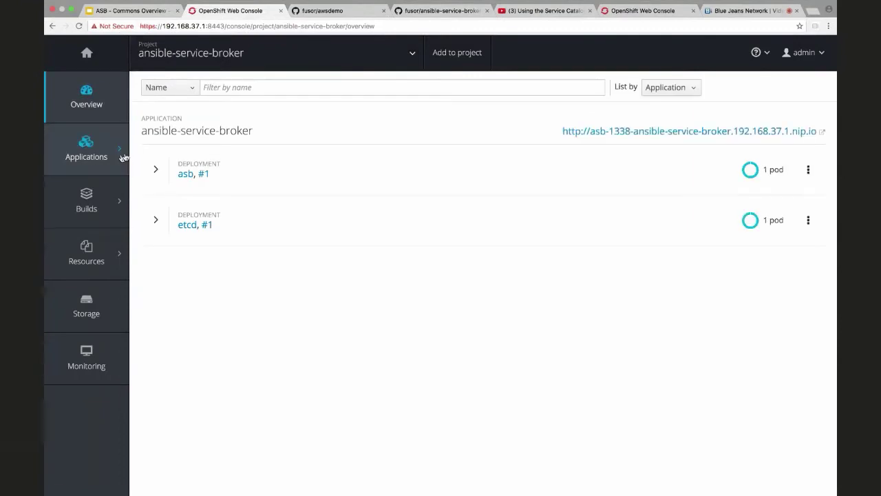
pyautogui.moveTo(92, 157)
pyautogui.click(169, 185)
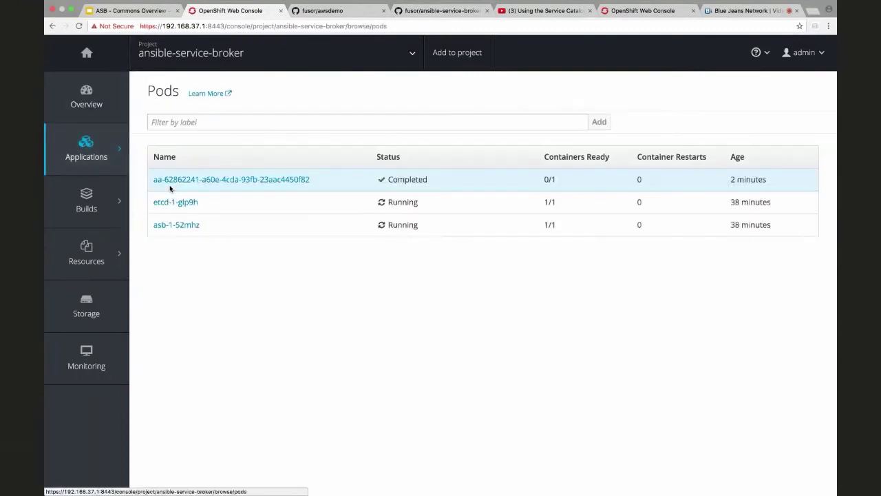
# Open the logs of the completed provisioning pod and highlight the encoded bind credentials in the debug task output
pyautogui.click(191, 181)
pyautogui.click(275, 144)
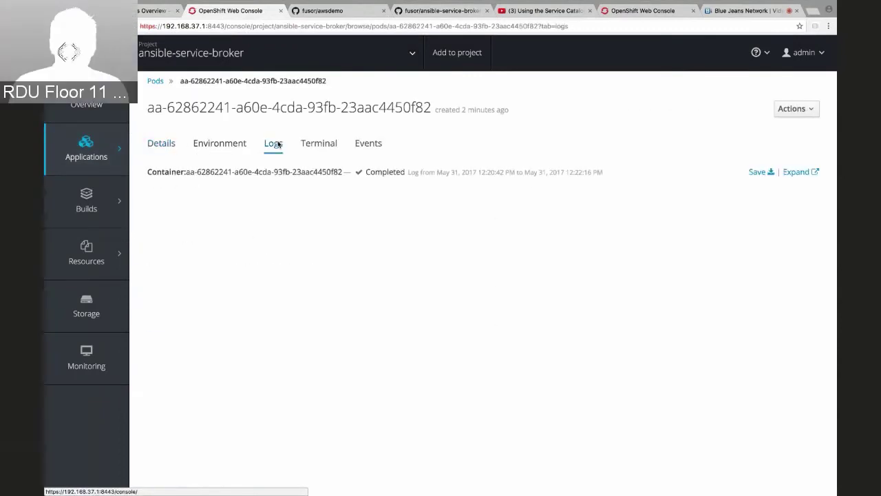
pyautogui.scroll(-5, 289, 281)
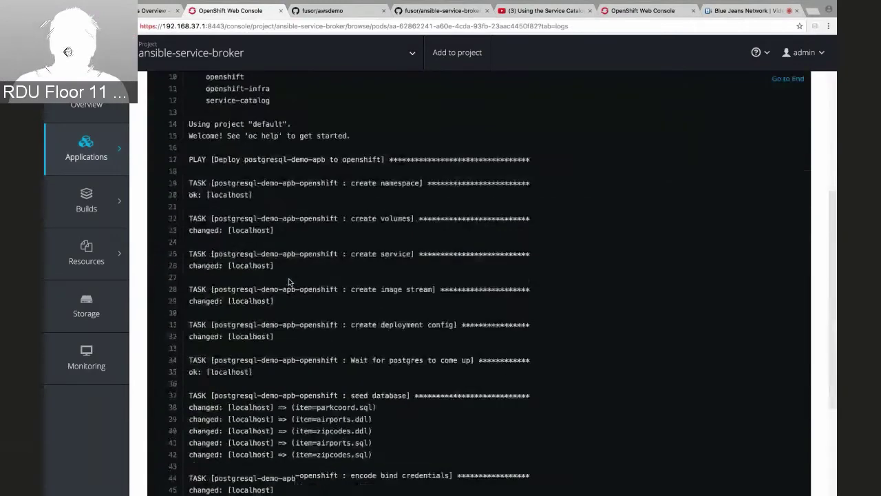
pyautogui.scroll(-3, 289, 281)
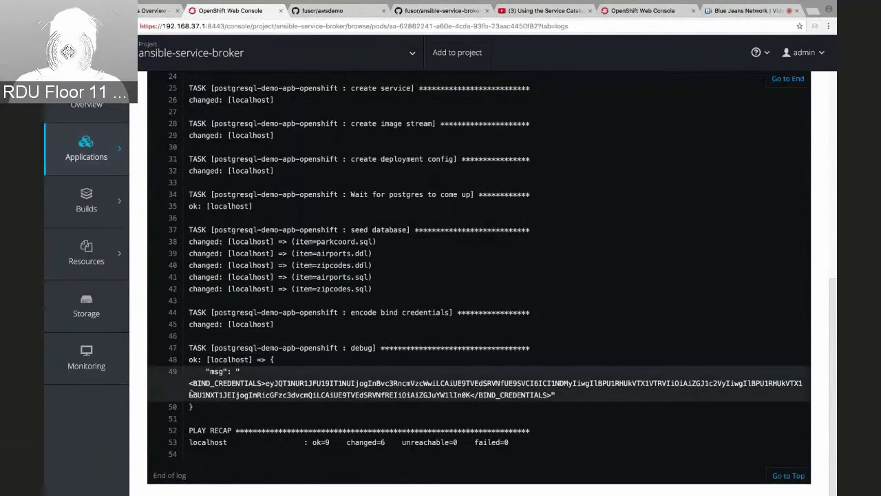
pyautogui.moveTo(190, 383); pyautogui.dragTo(557, 394)
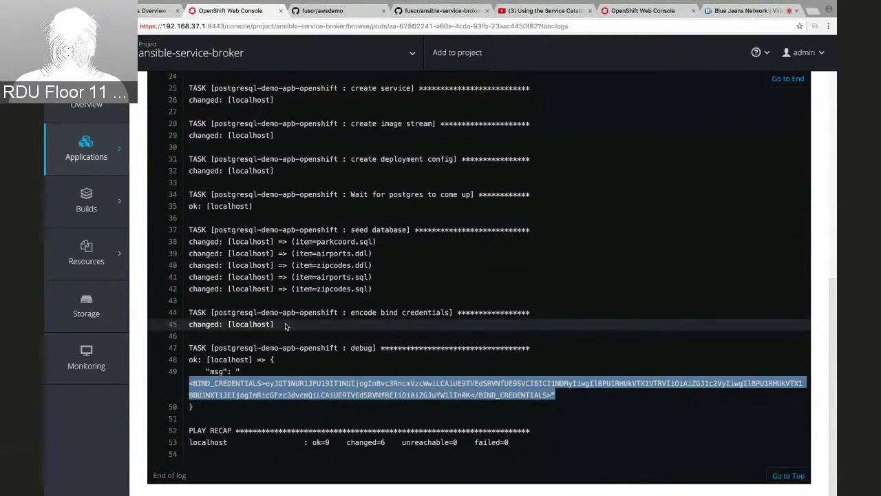
# Switch to the demo project and open the py application's web page from its route to check the map
pyautogui.scroll(15, 286, 326)
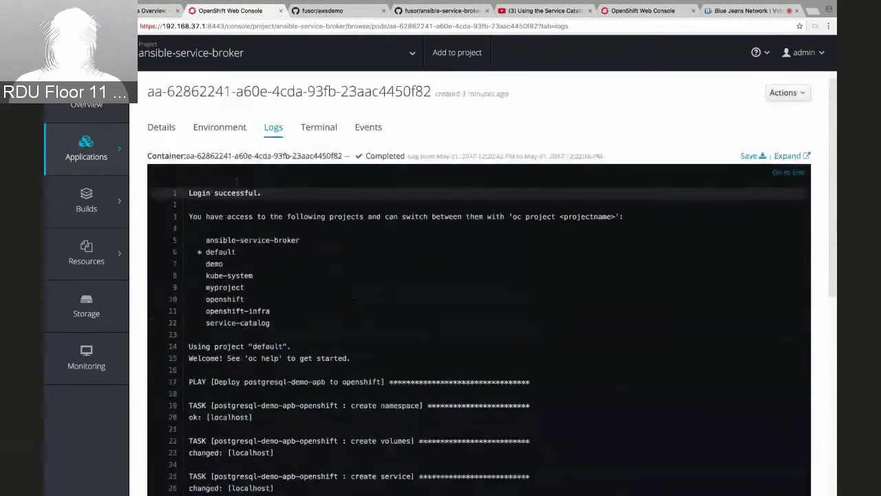
pyautogui.click(183, 54)
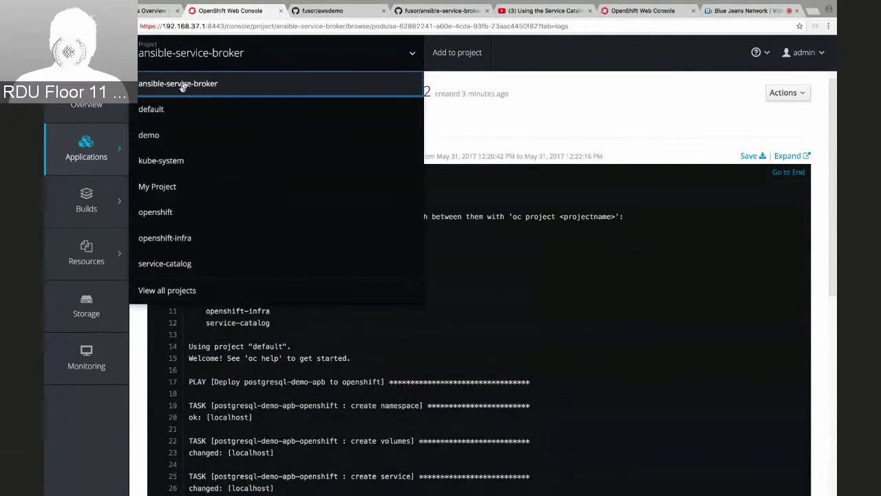
pyautogui.click(163, 137)
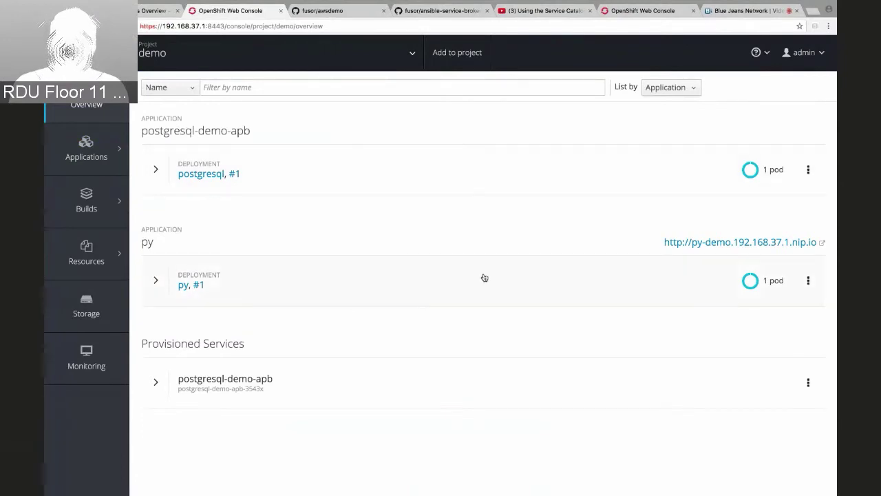
pyautogui.click(678, 245)
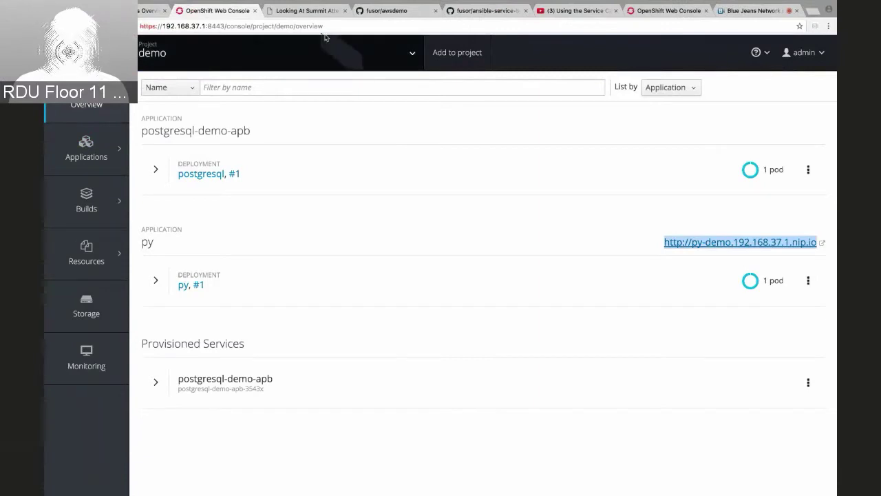
pyautogui.click(314, 10)
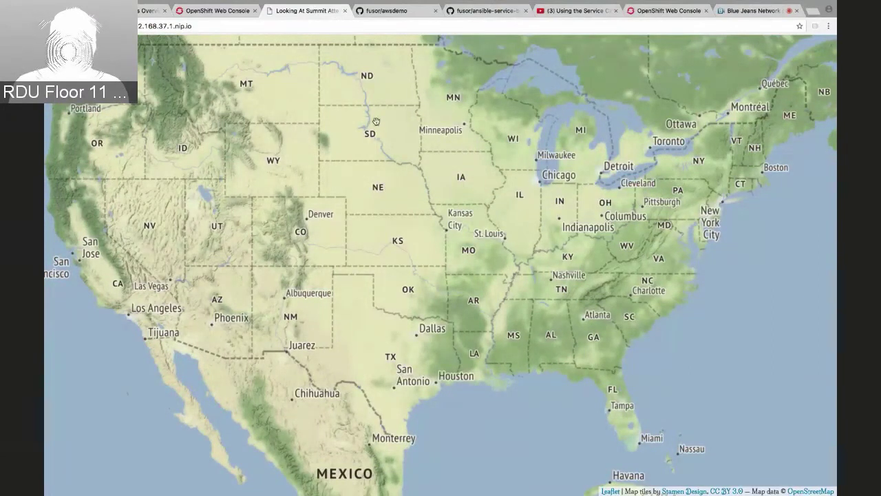
# Back in the OpenShift Web Console, create a binding from the py deployment to the Postgresql demo service
pyautogui.click(214, 15)
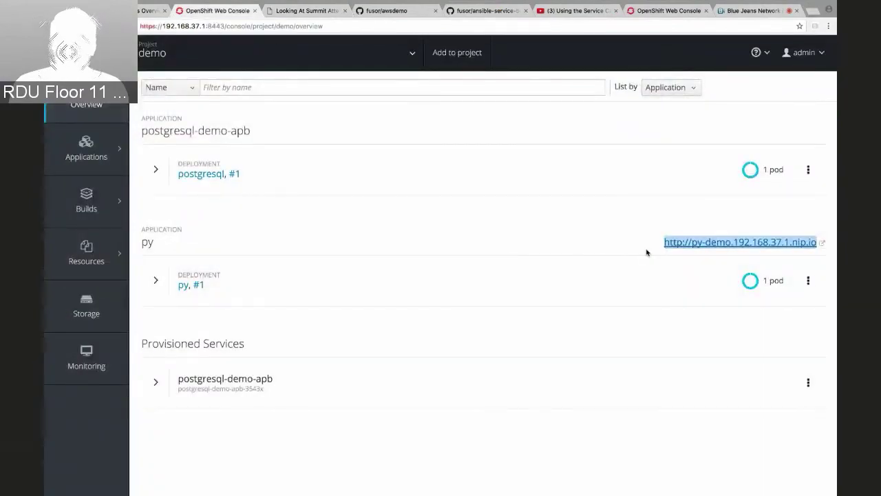
pyautogui.click(807, 282)
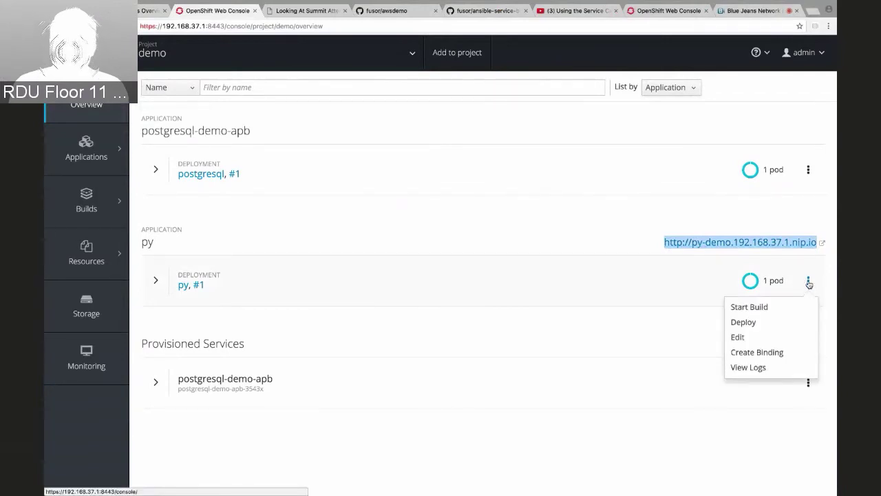
pyautogui.click(775, 353)
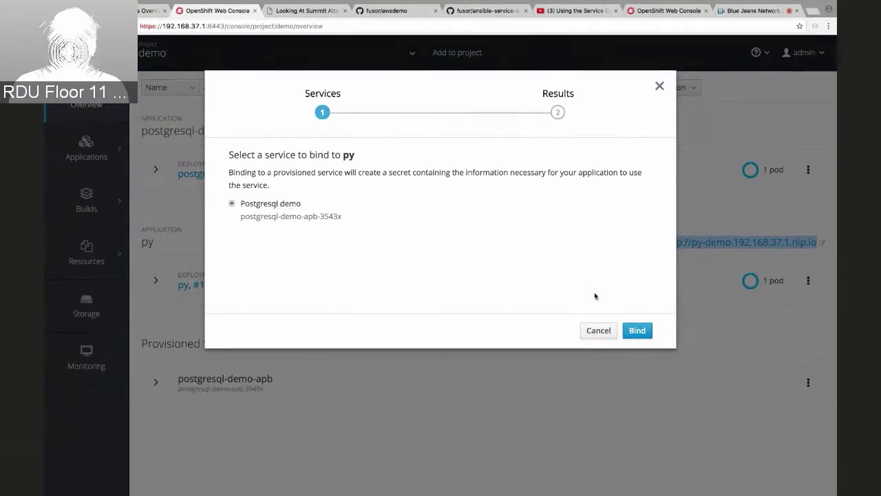
pyautogui.click(637, 331)
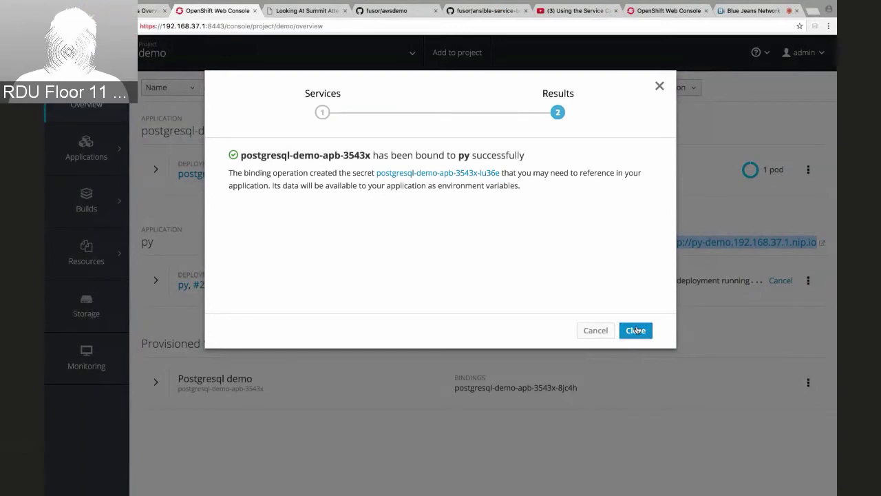
pyautogui.click(636, 331)
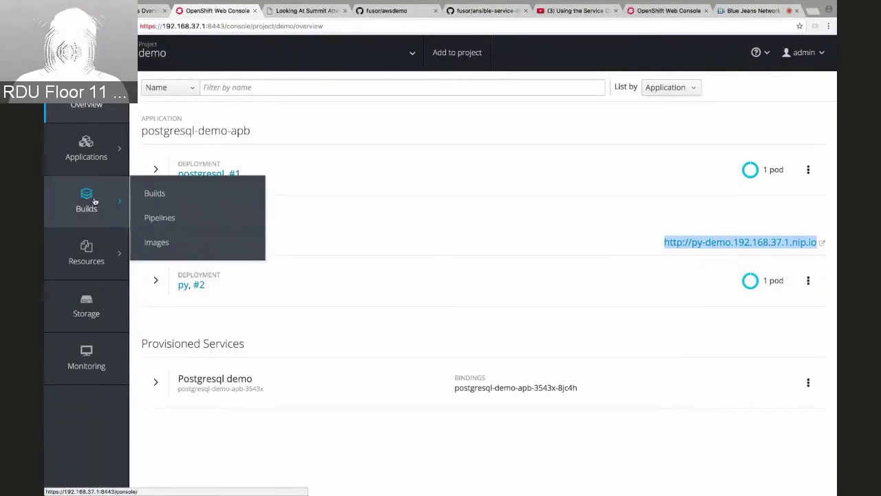
# Open the demo project's postgresql-demo-apb source secret and reveal its stored values
pyautogui.moveTo(90, 253)
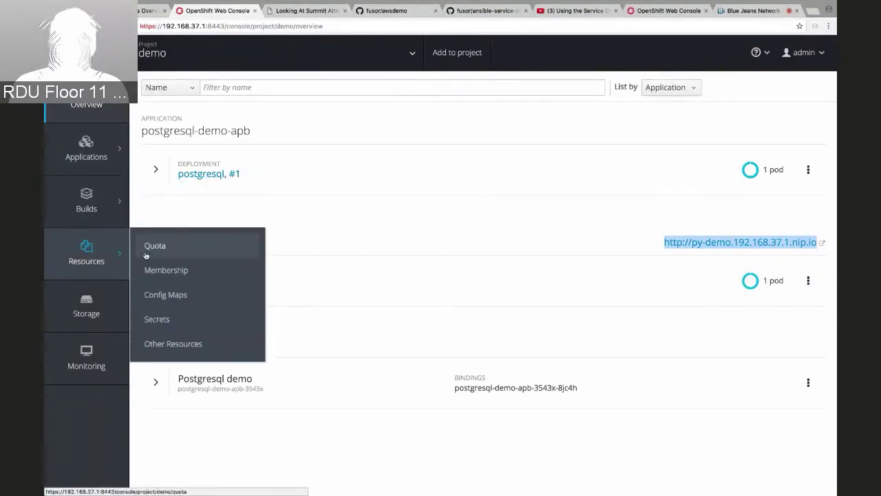
pyautogui.click(160, 318)
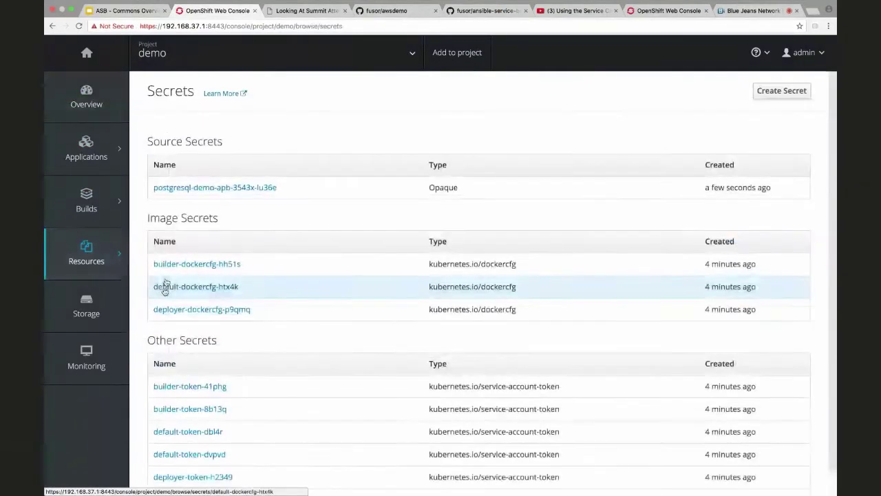
pyautogui.click(228, 190)
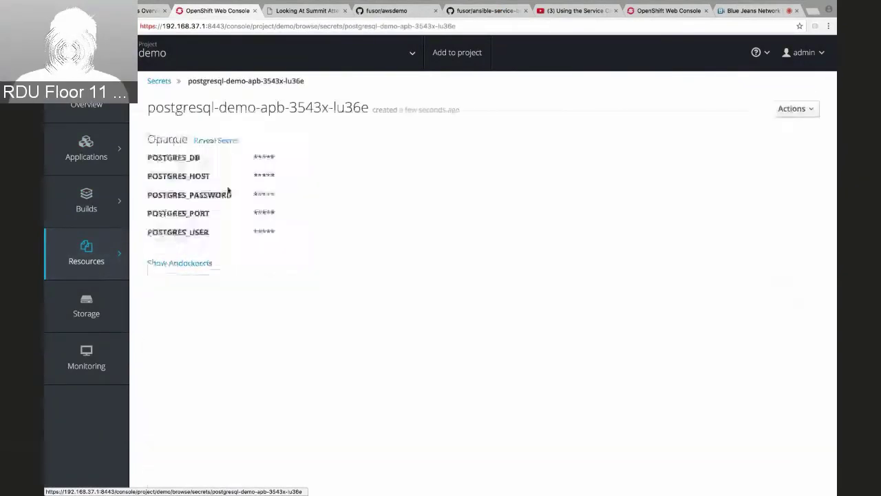
pyautogui.click(218, 141)
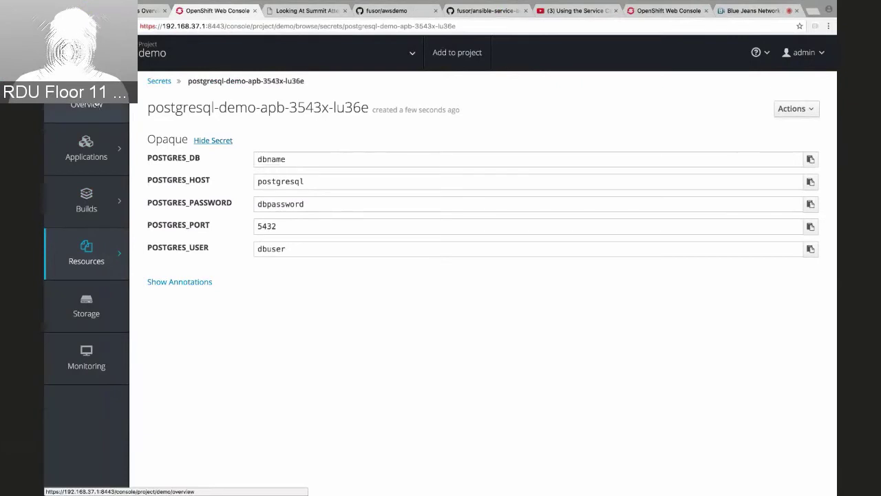
# Return to the demo project overview and check the py application's map page for database data
pyautogui.click(89, 119)
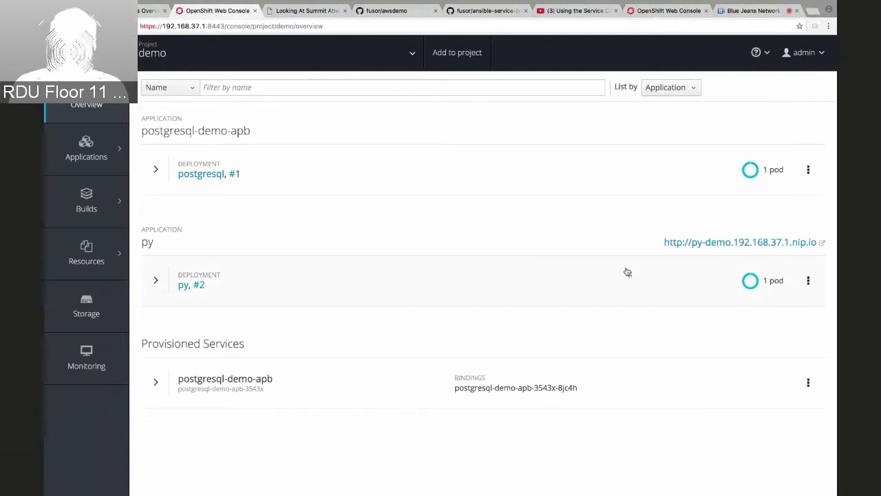
pyautogui.click(308, 15)
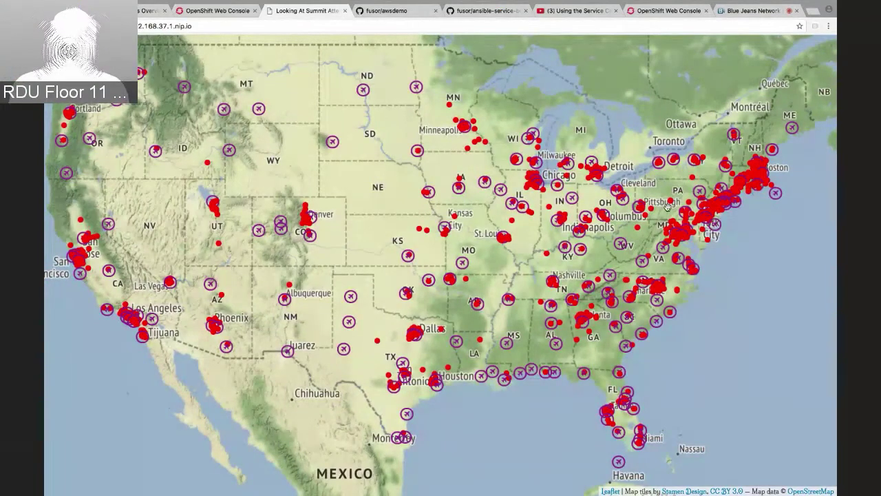
pyautogui.click(219, 12)
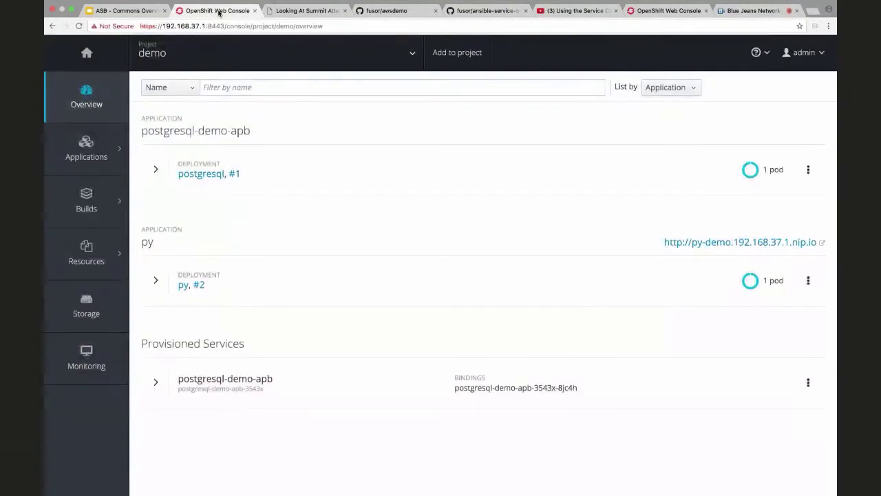
# Switch to the Google Slides deck, present it from the Bind WebApp to PostgreSQL slide, and advance to slide 21
pyautogui.click(143, 11)
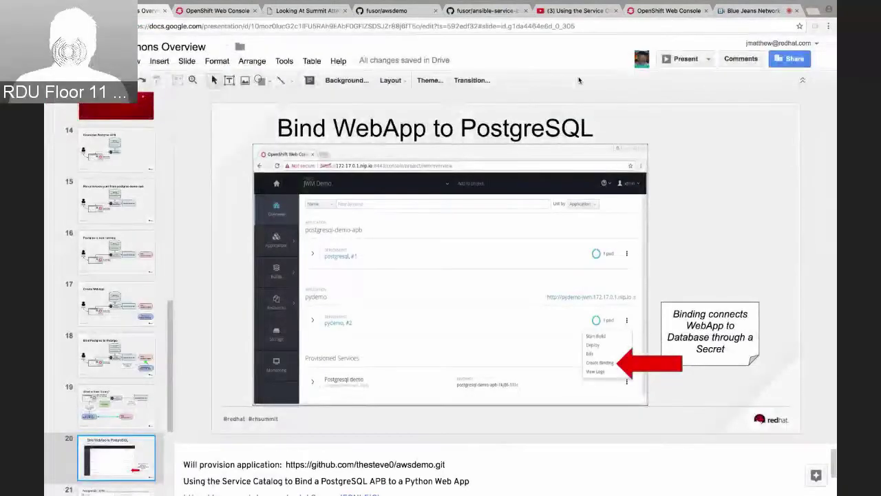
pyautogui.click(675, 60)
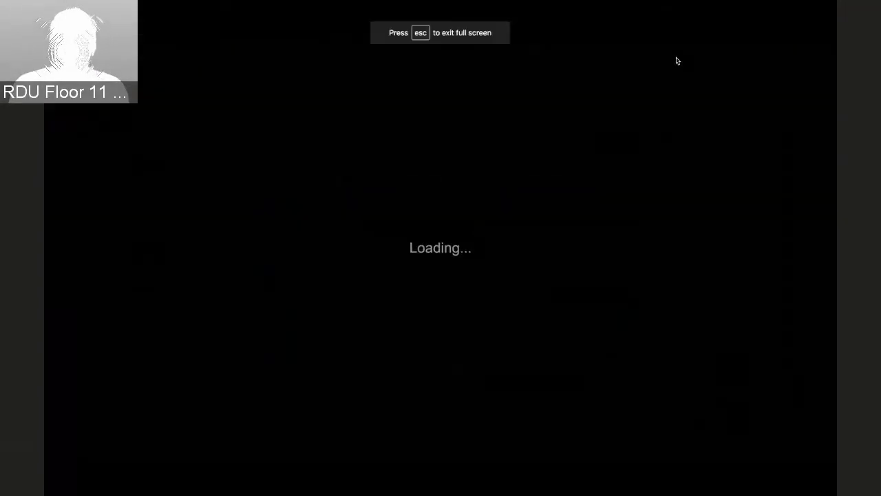
pyautogui.press('Right')
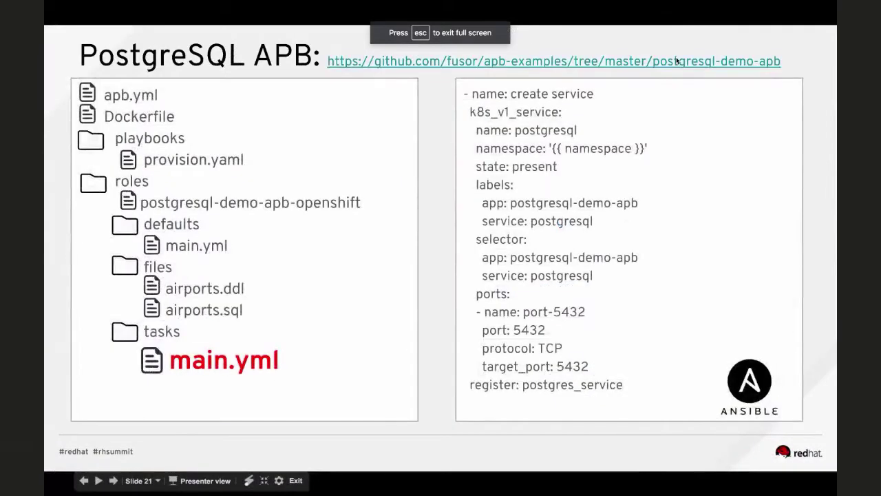